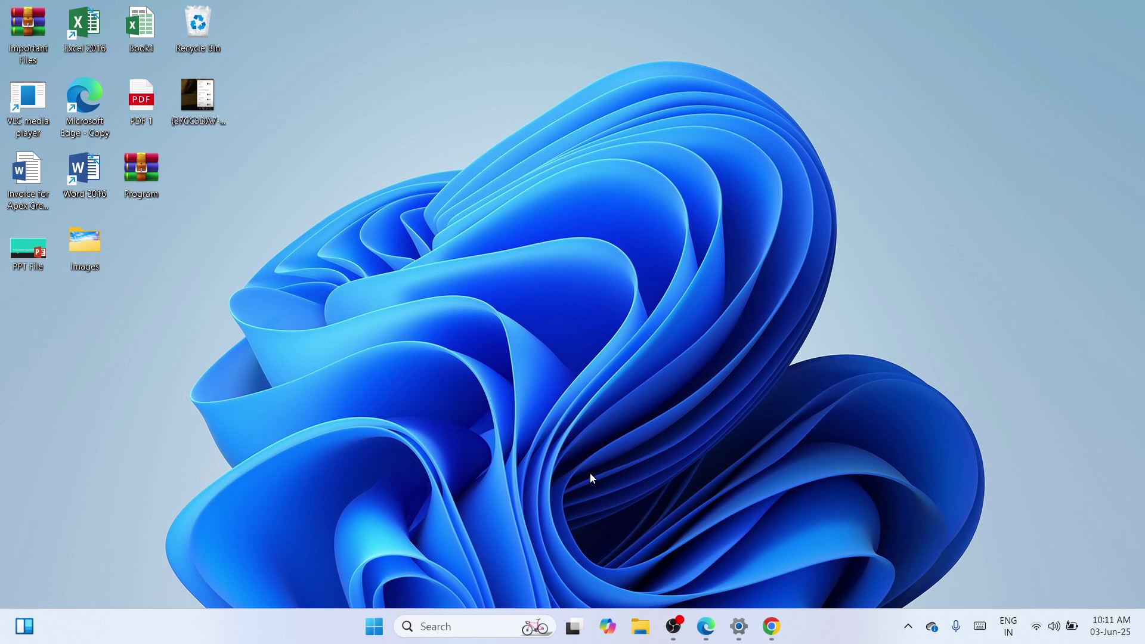
Step: Open the Windows Services console by running services.msc
key(super+r)
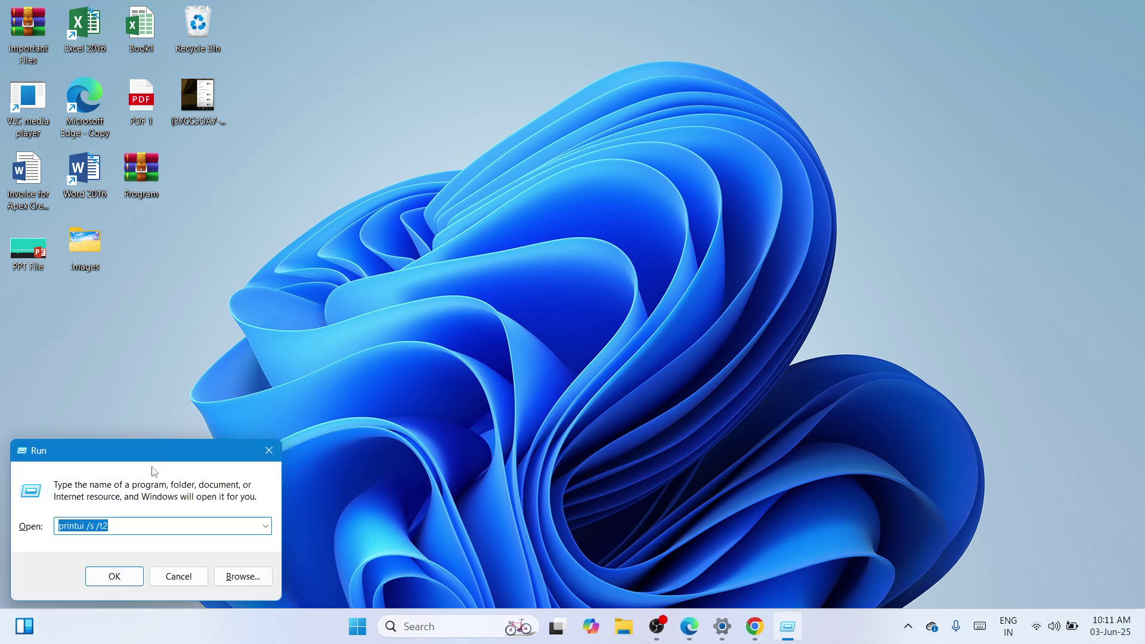
drag(132, 450, 485, 196)
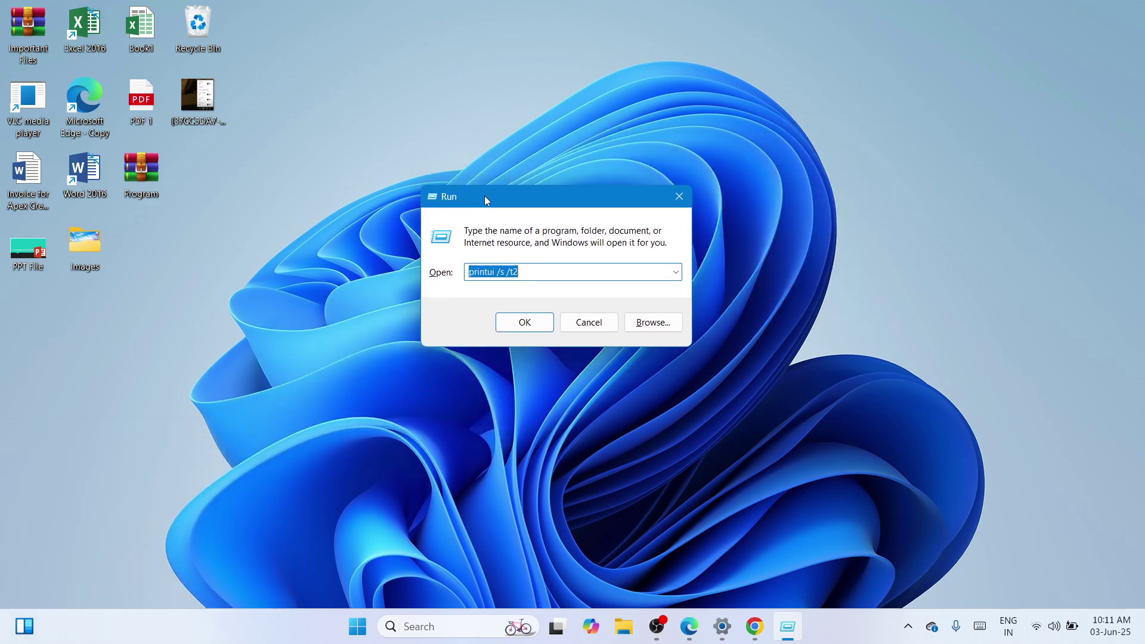
key(BackSpace)
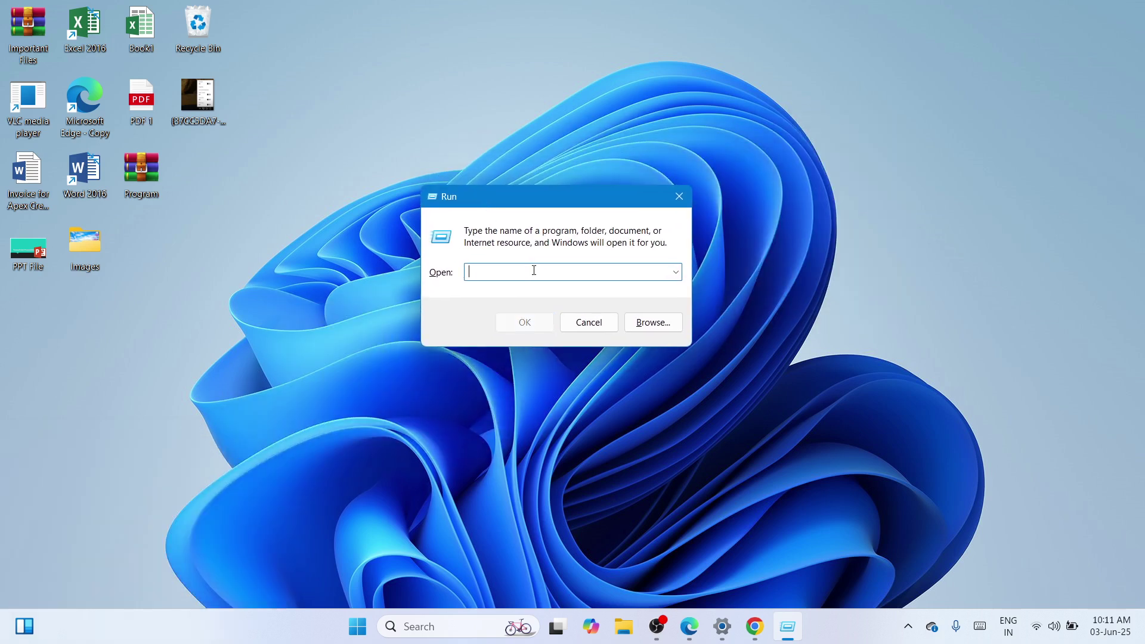
text(service)
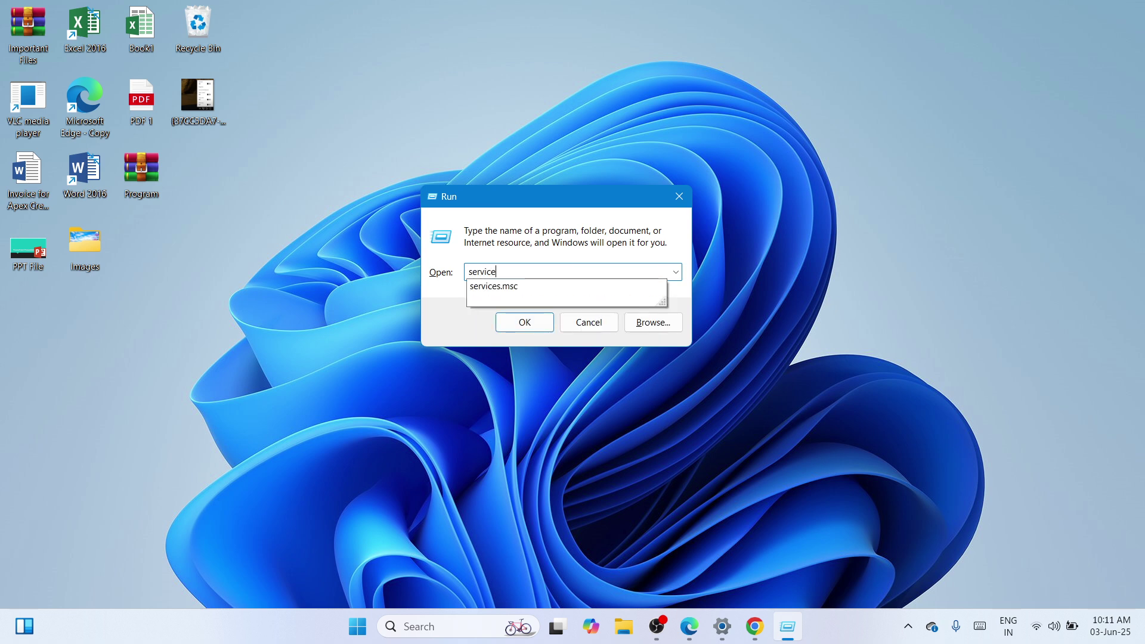
text(s.msc)
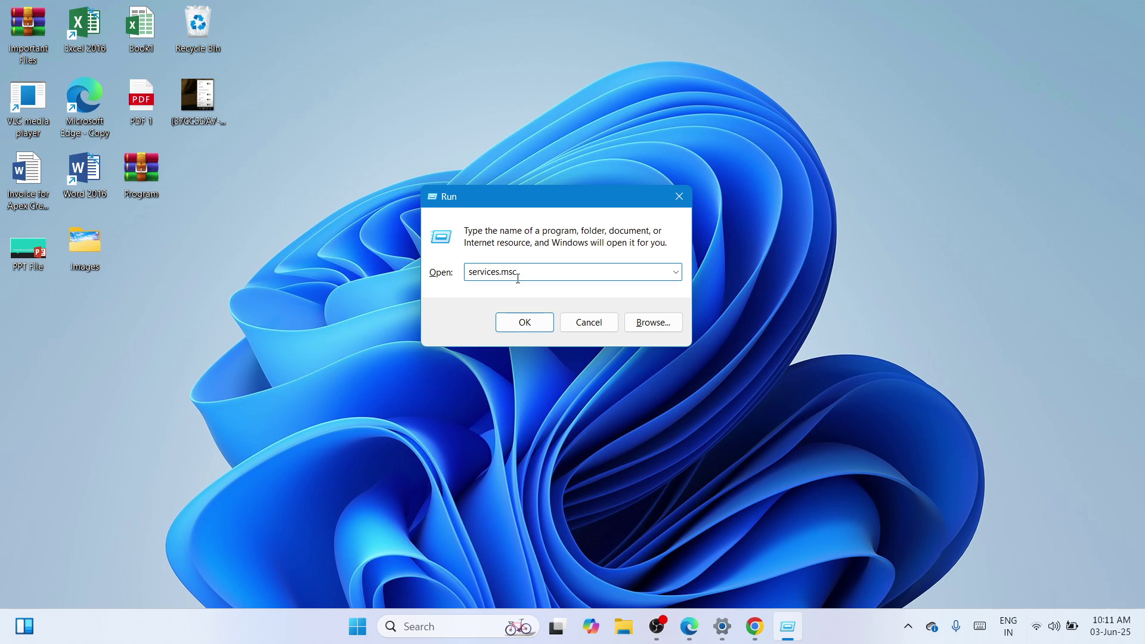
click(533, 322)
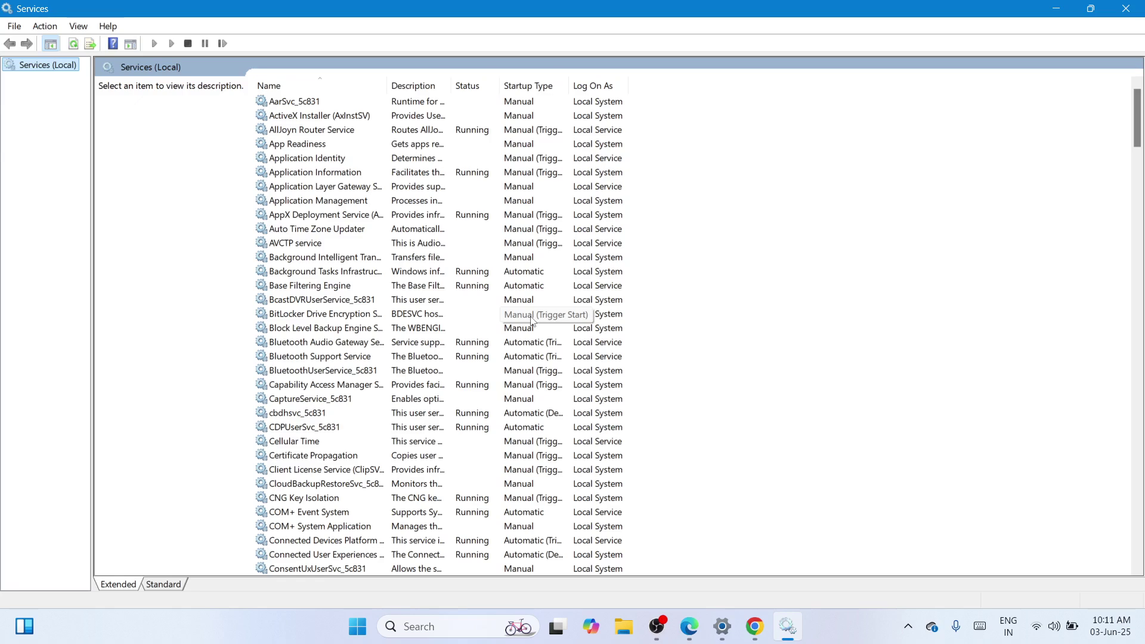
Step: Find the Volume Shadow Copy service in the list of services and open its properties
click(495, 272)
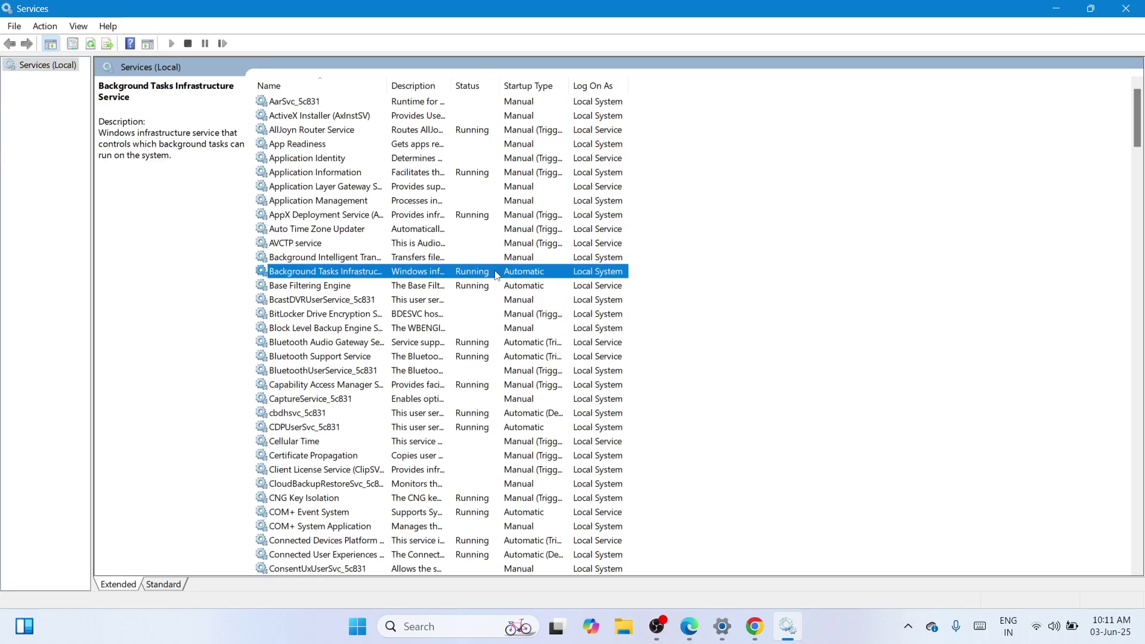
key(v)
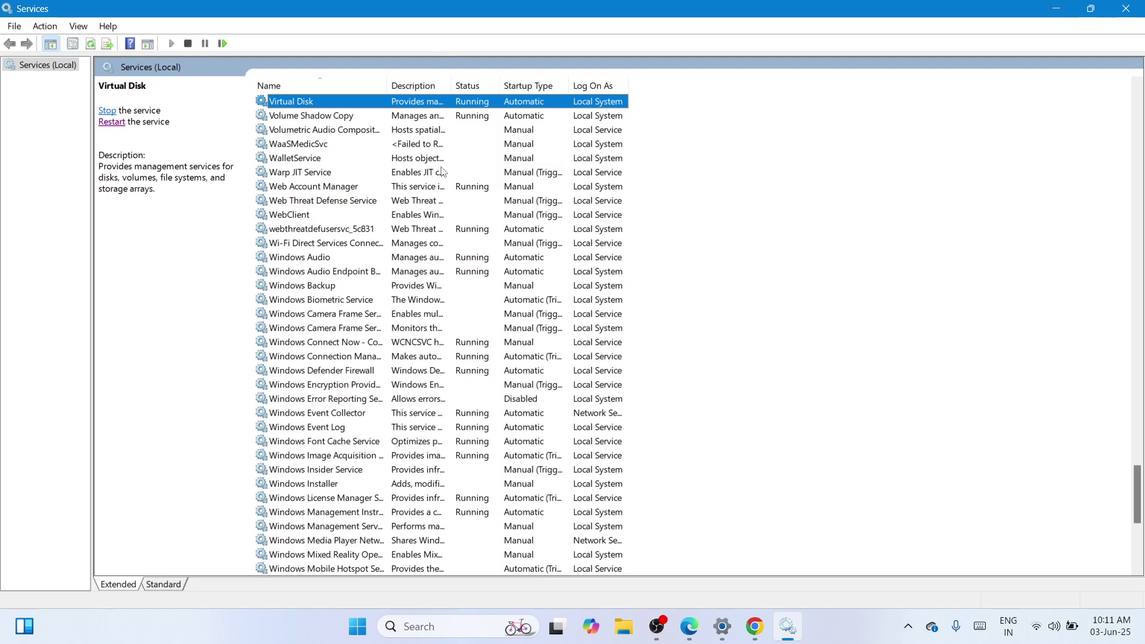
click(328, 118)
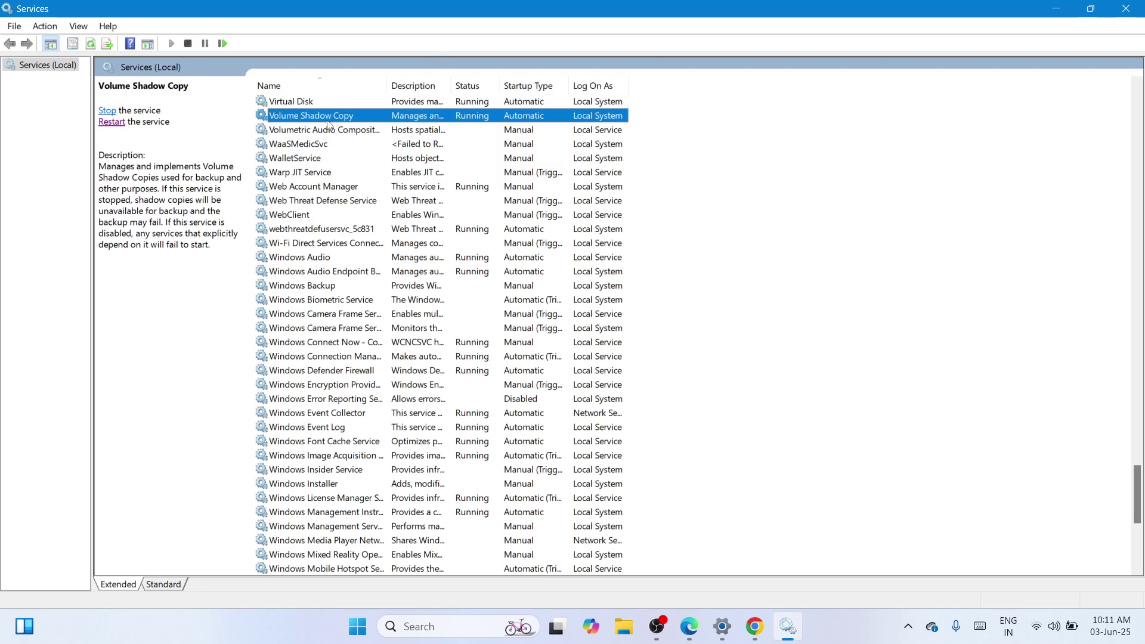
right_click(426, 119)
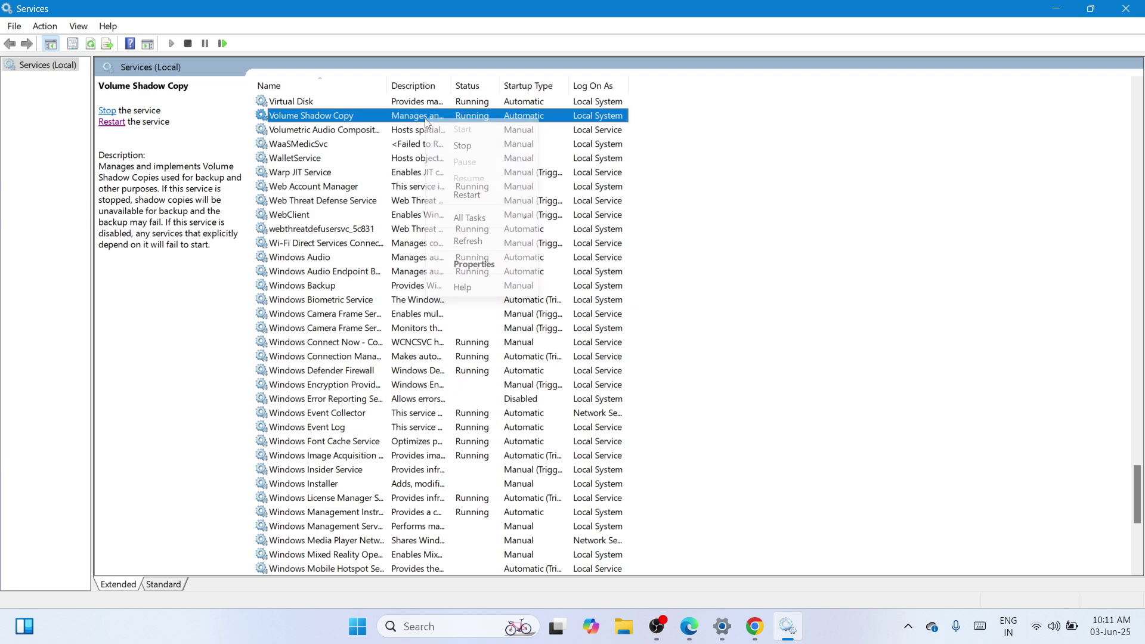
click(483, 264)
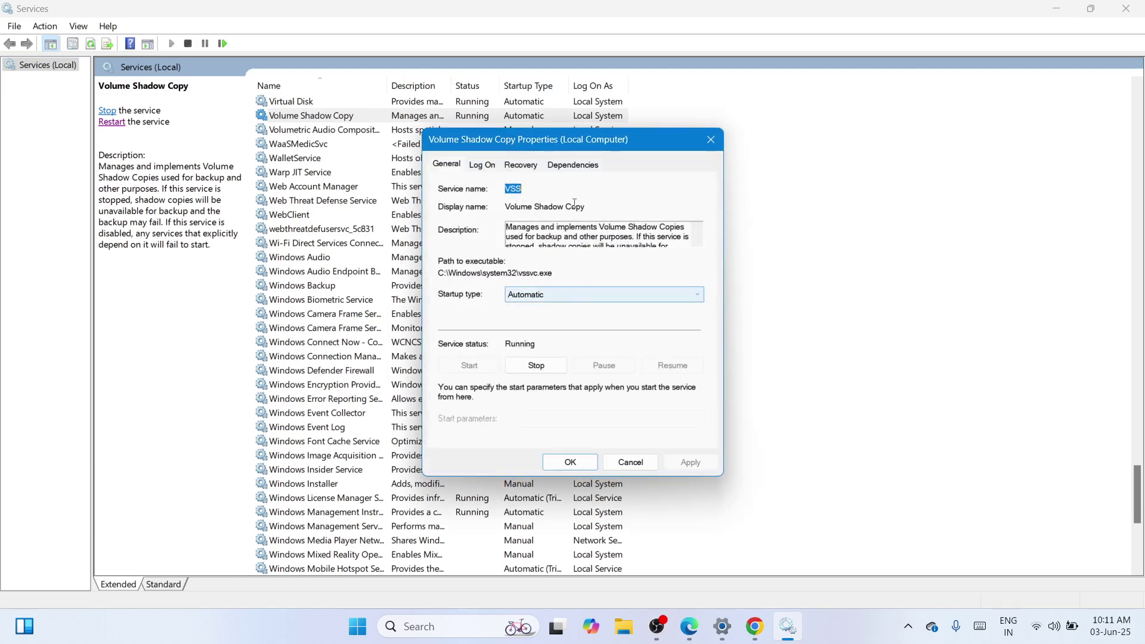
Step: Set the Volume Shadow Copy service's startup type to Automatic, apply the setting, and close the Services console
drag(590, 145, 555, 131)
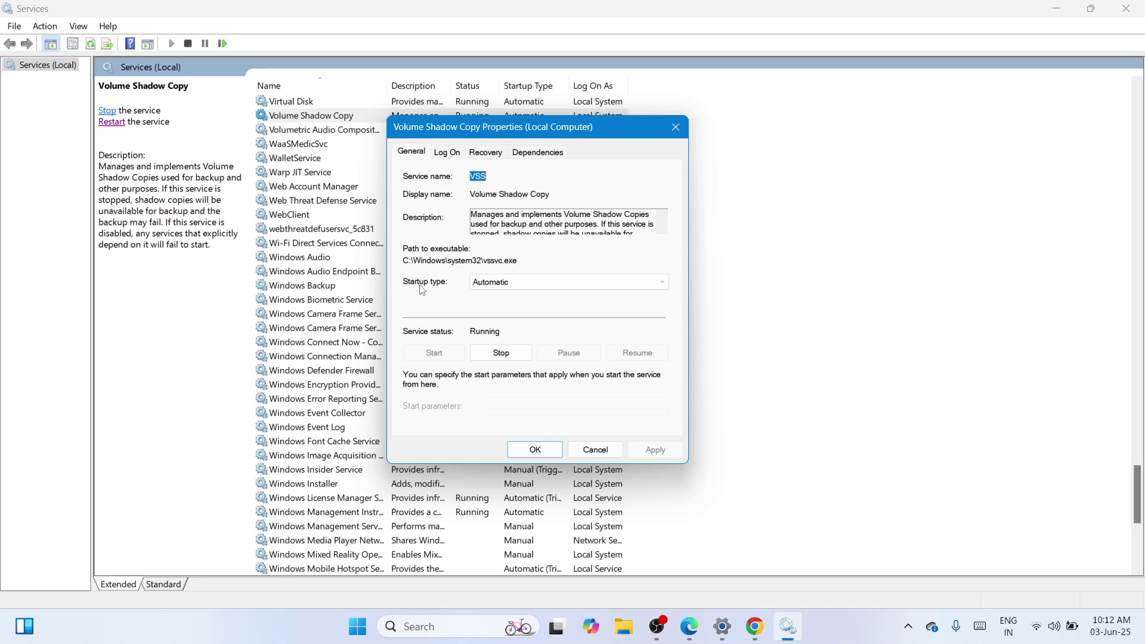
click(648, 288)
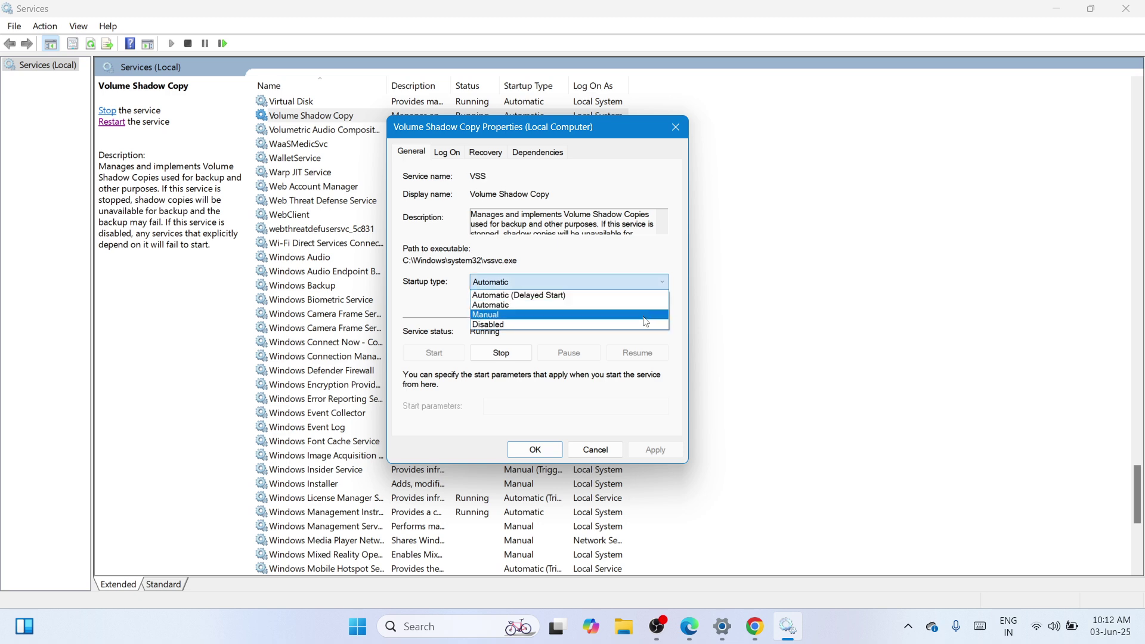
click(641, 305)
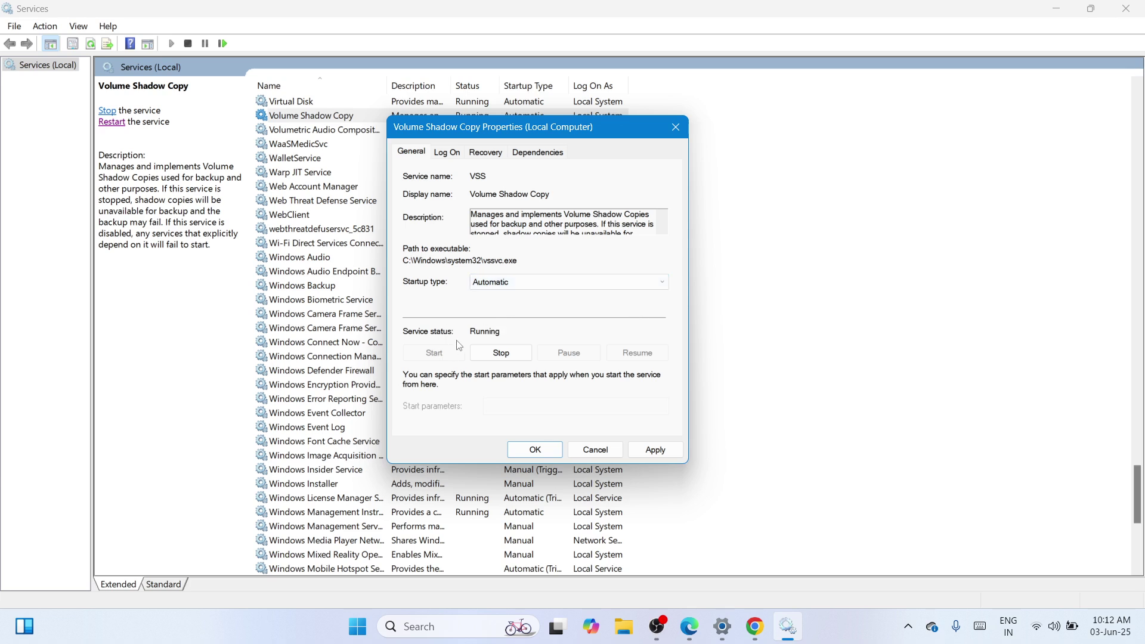
click(652, 449)
click(524, 451)
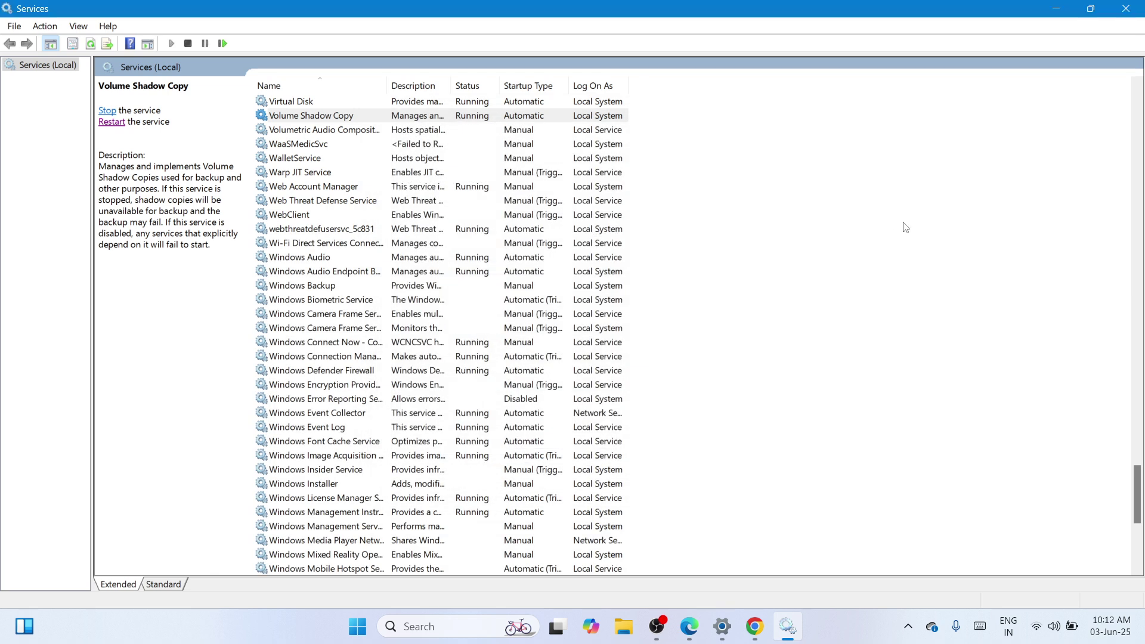
click(1140, 8)
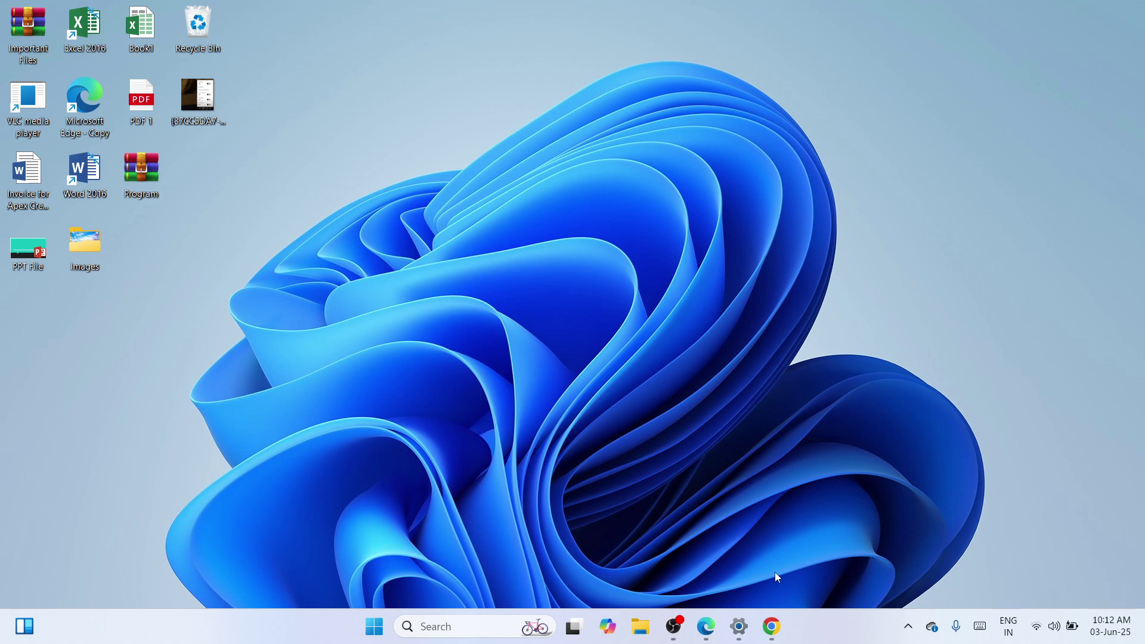
Step: Switch to Chrome, search Google for the Visual C++ Redistributable, and find the architecture download links on Microsoft's latest supported downloads page
click(772, 626)
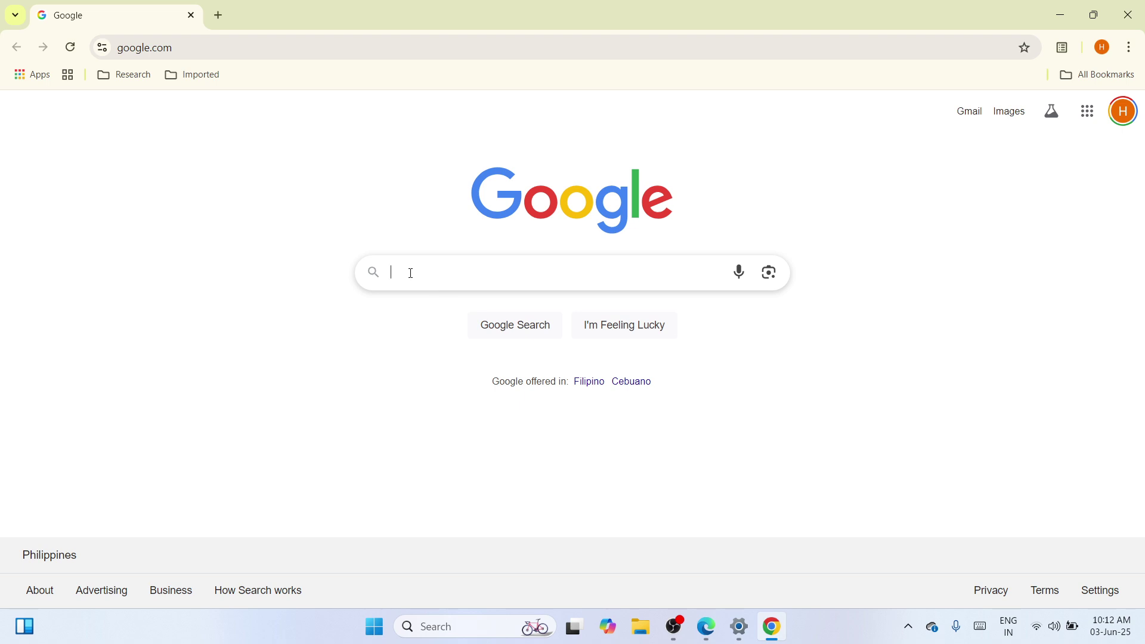
text(visua;)
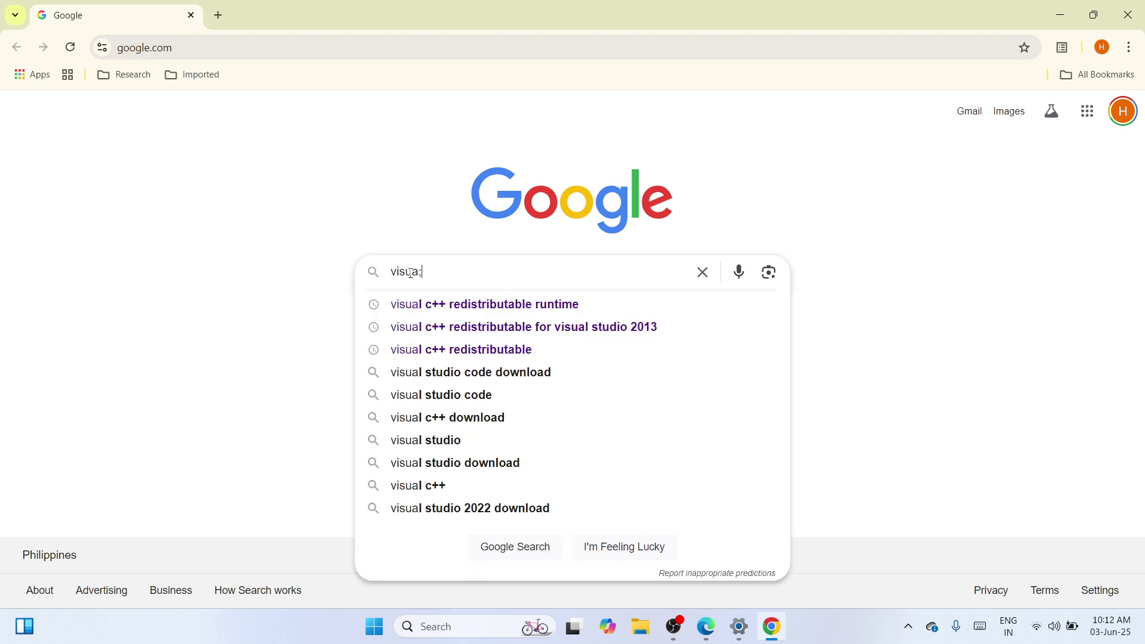
key(BackSpace)
text(l)
click(478, 317)
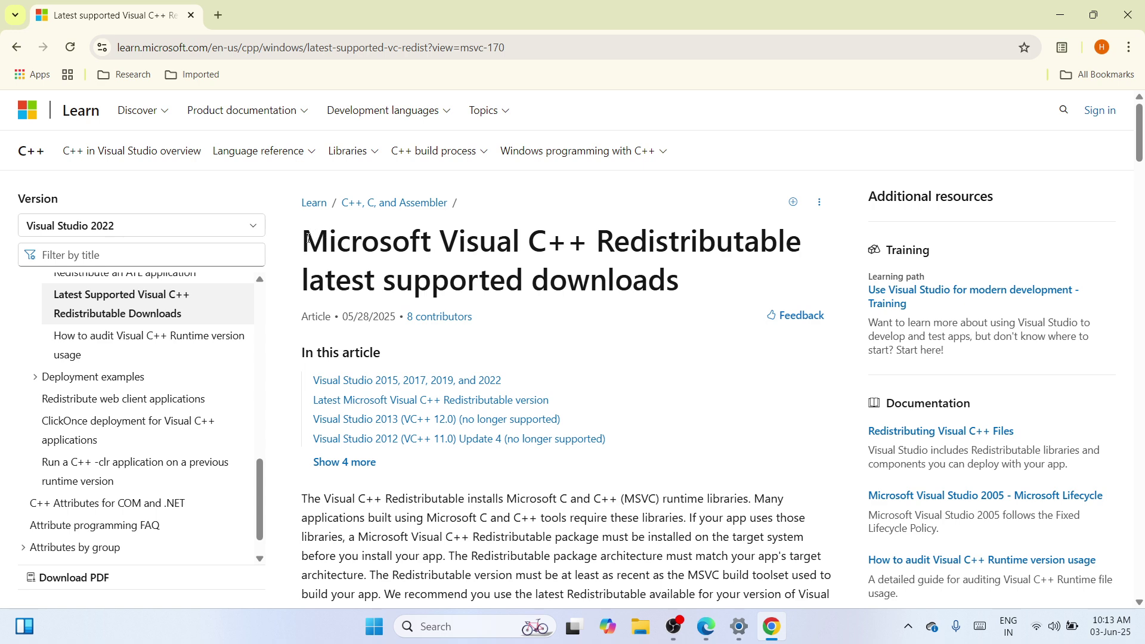
drag(310, 234, 694, 279)
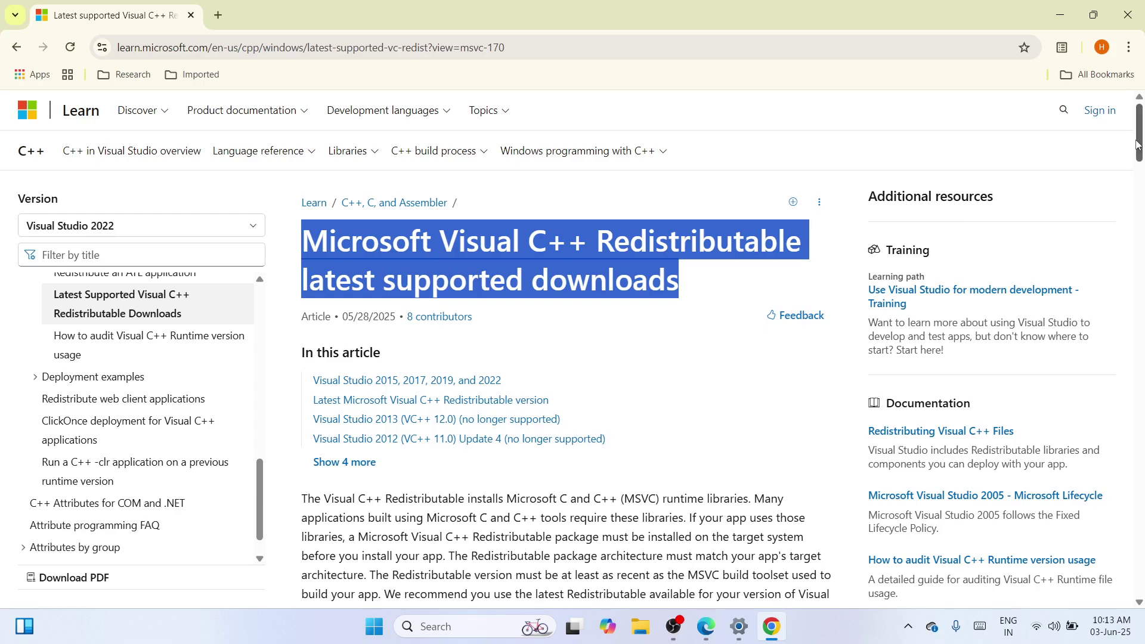
drag(1138, 143, 1143, 246)
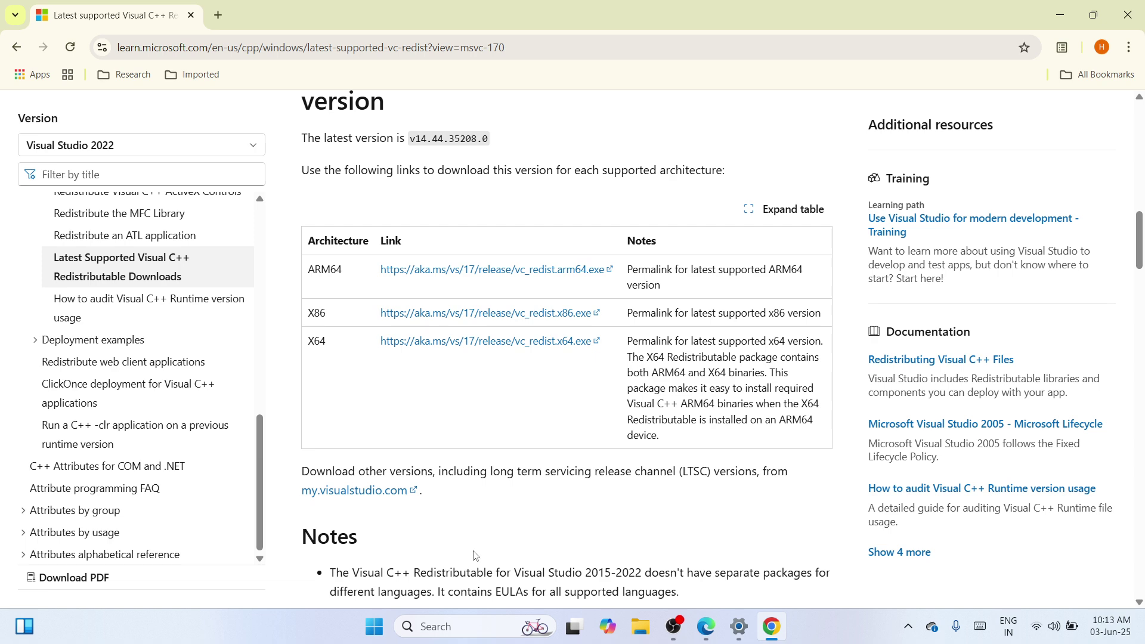
click(423, 626)
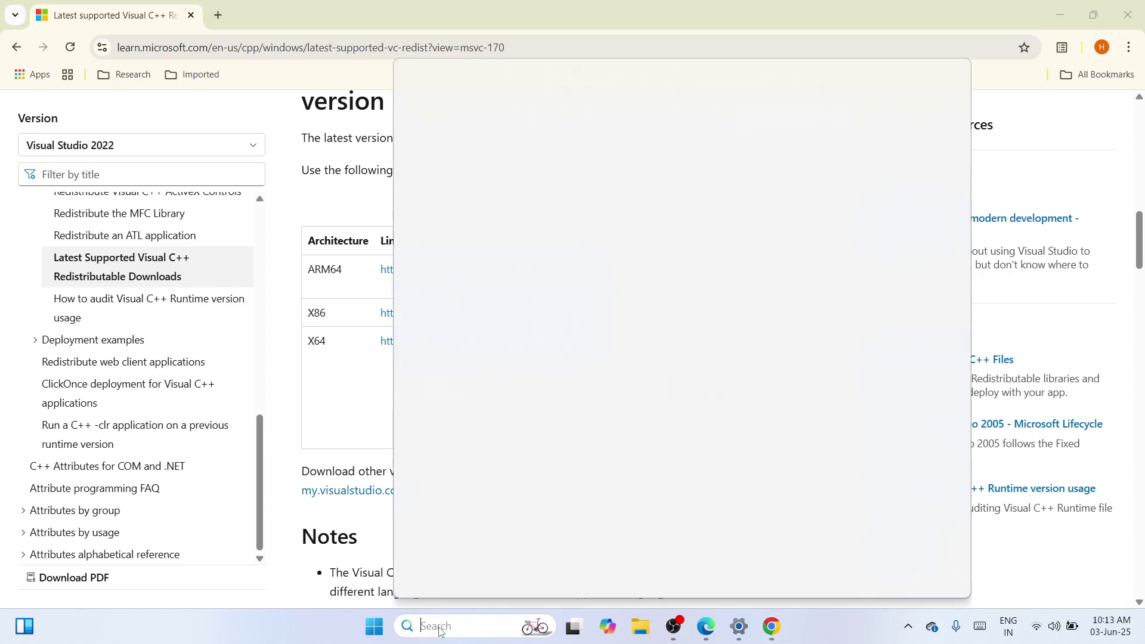
text(in)
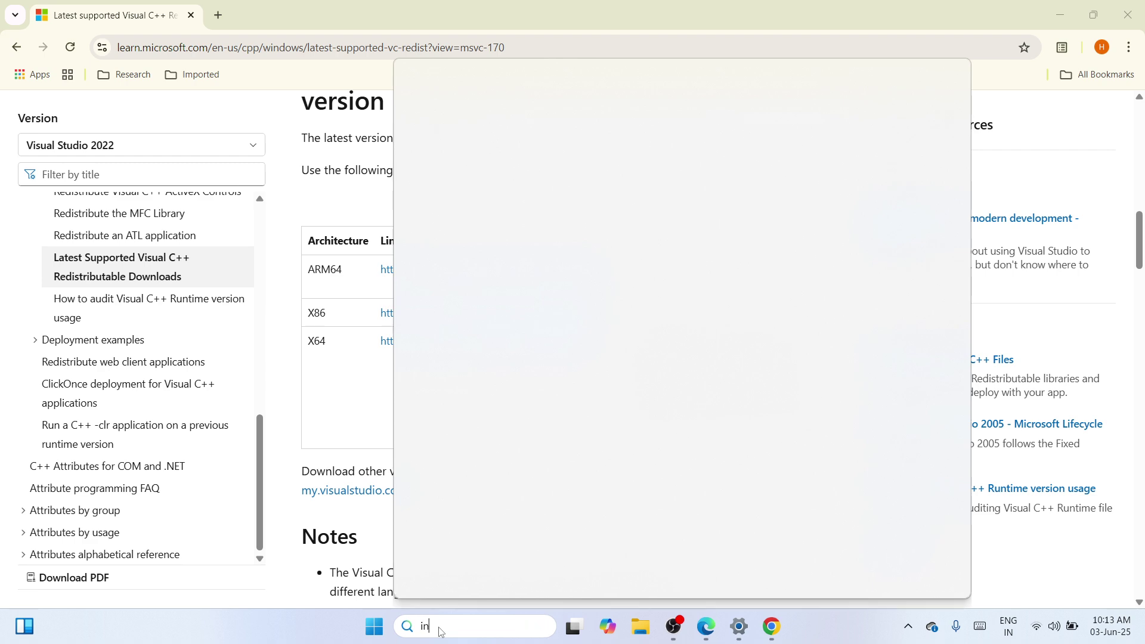
text(fo)
key(BackSpace)
text(o)
Step: Switch to Windows Settings and check the system type in the device specifications on the System About page
right_click(374, 630)
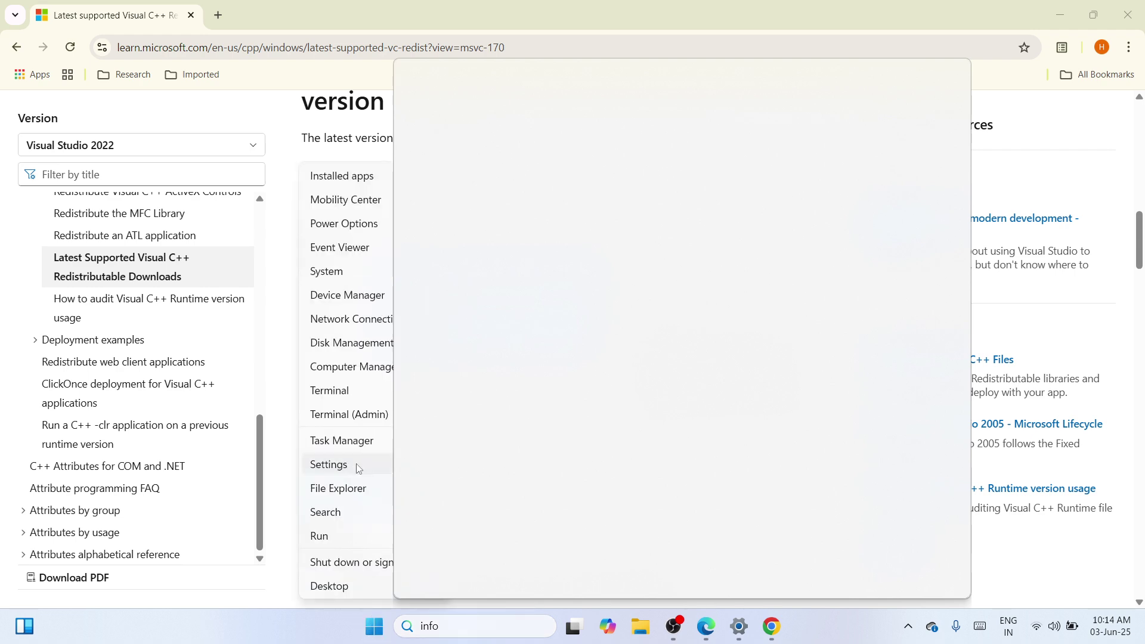
click(358, 466)
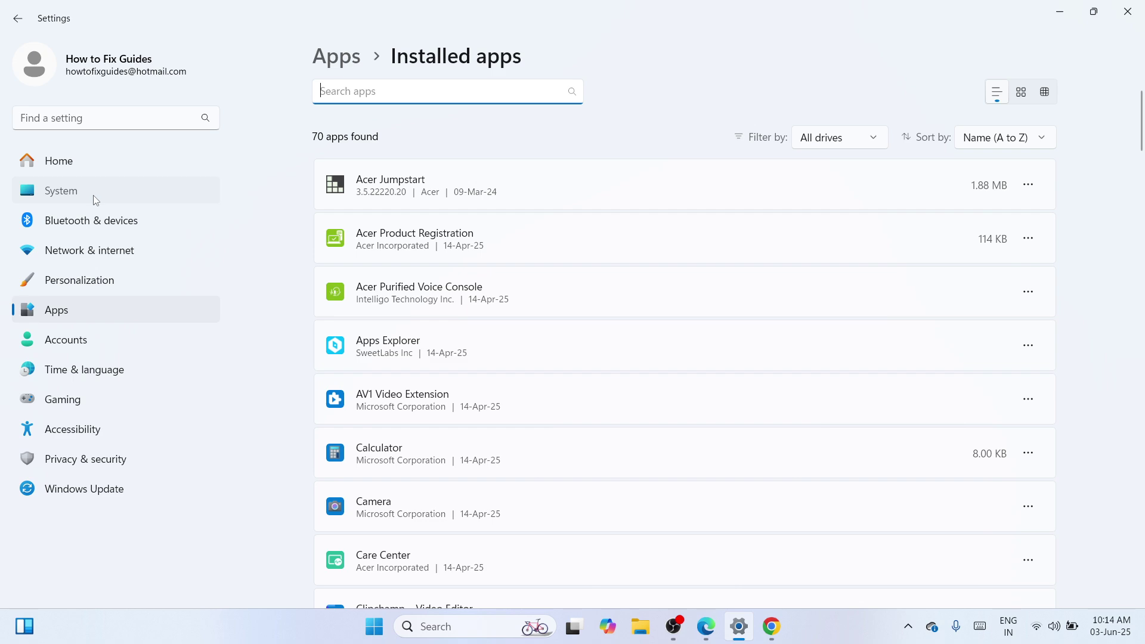
click(95, 200)
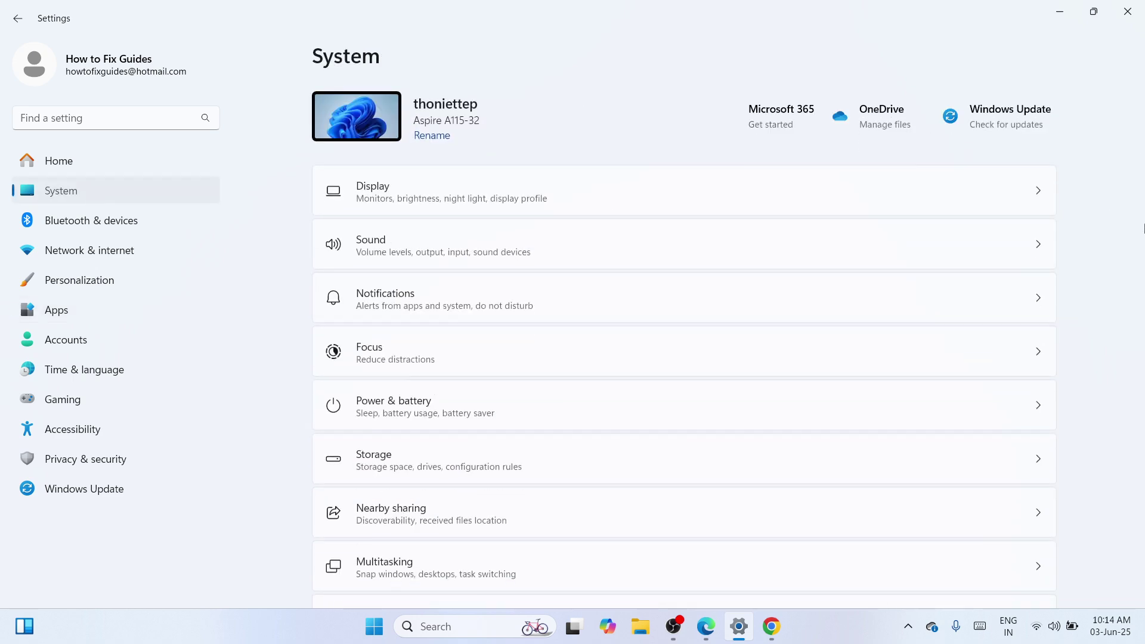
drag(1143, 228, 1131, 506)
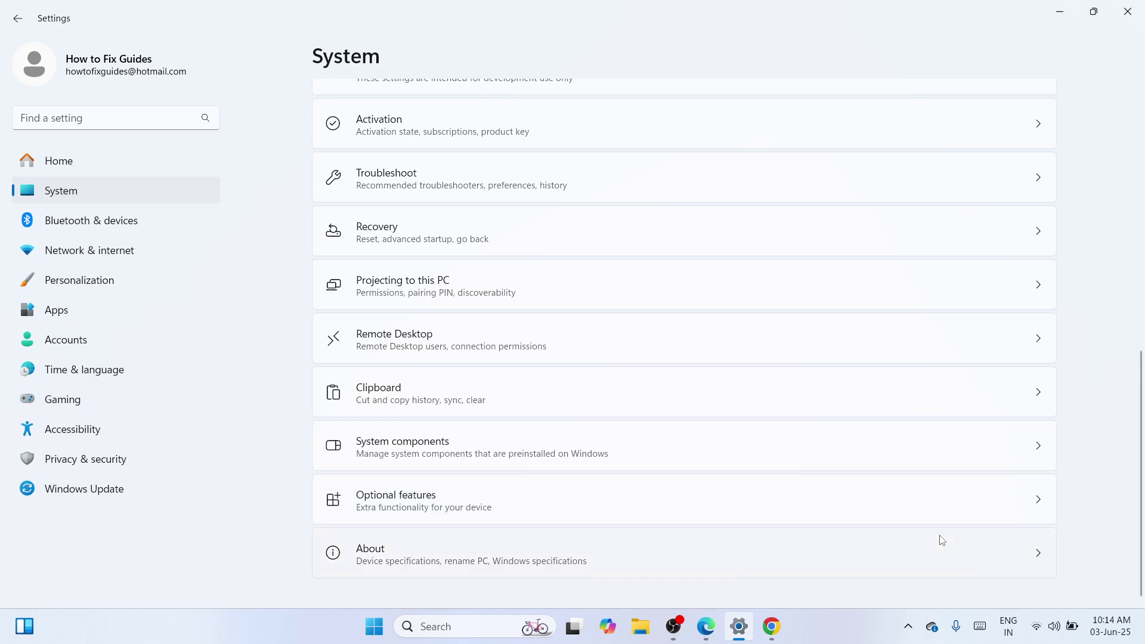
click(816, 558)
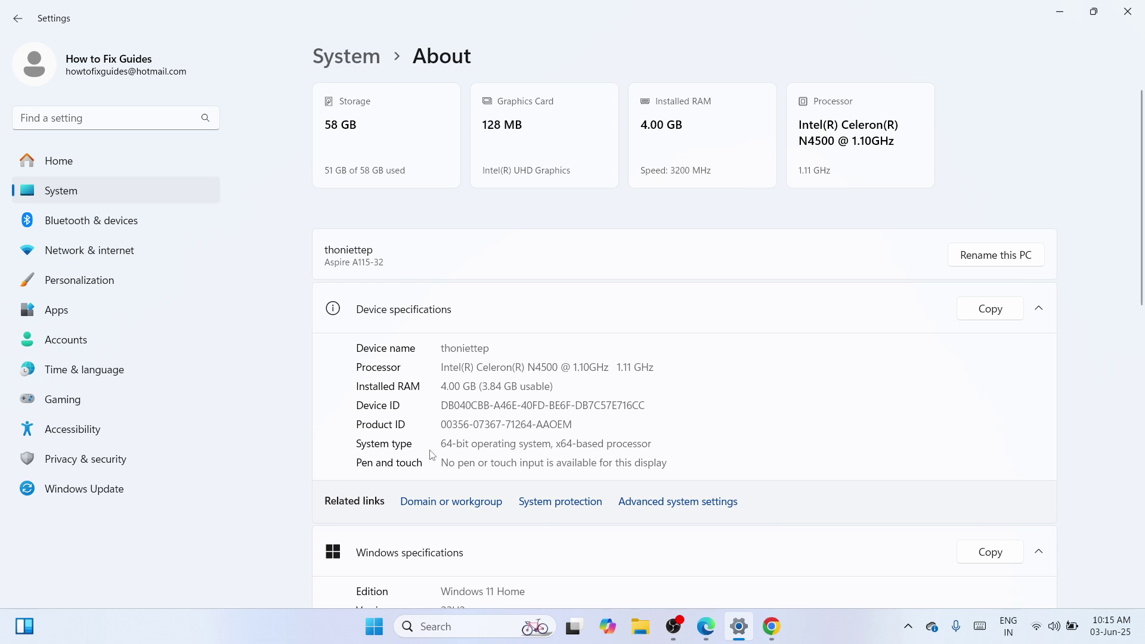
drag(441, 445, 706, 456)
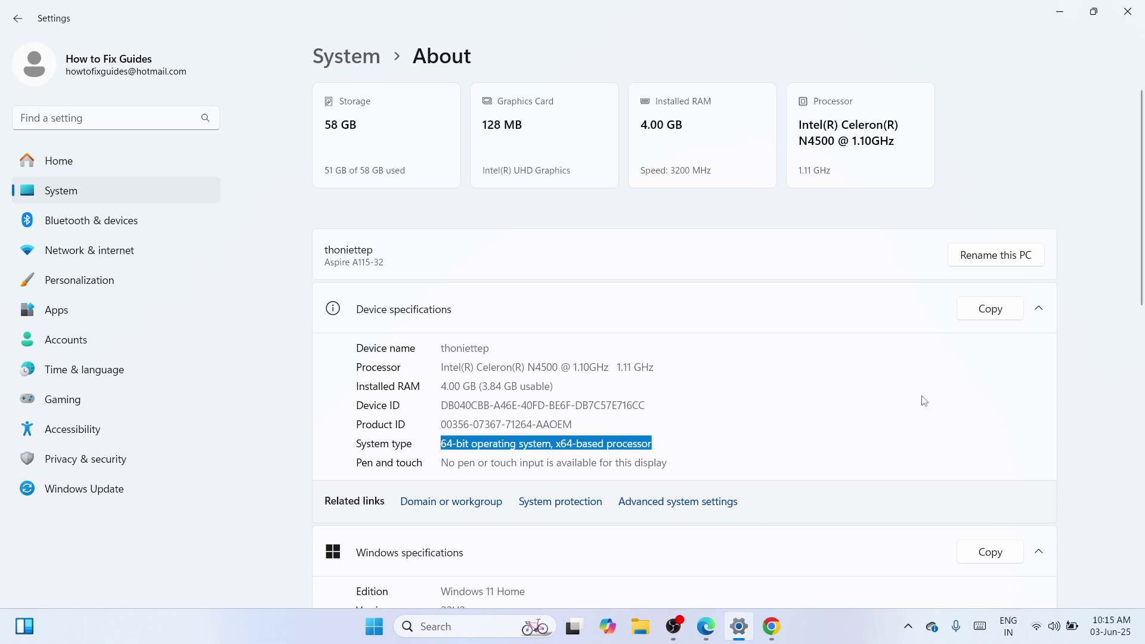
Step: Close the Settings window and the Chrome window showing the Redistributable downloads page
click(1128, 12)
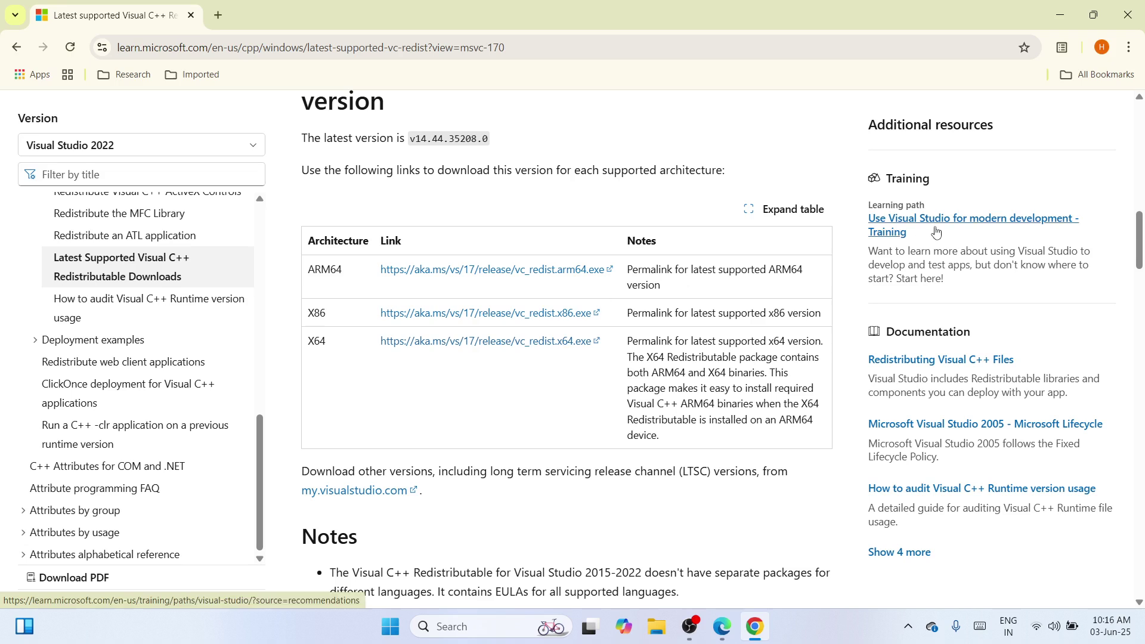
click(1127, 15)
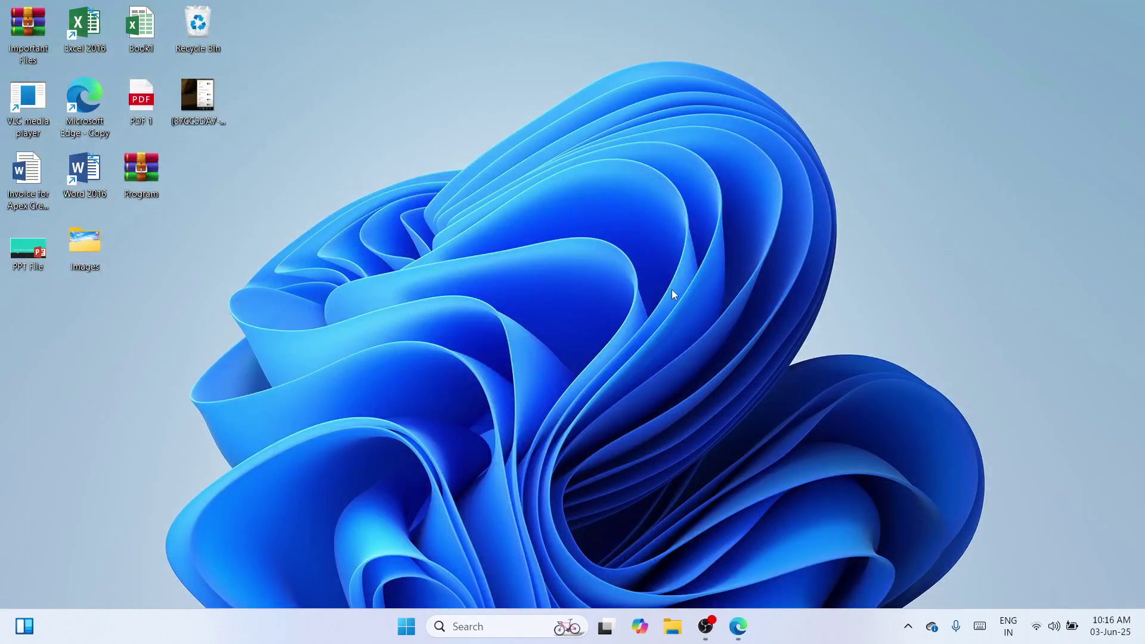
click(716, 629)
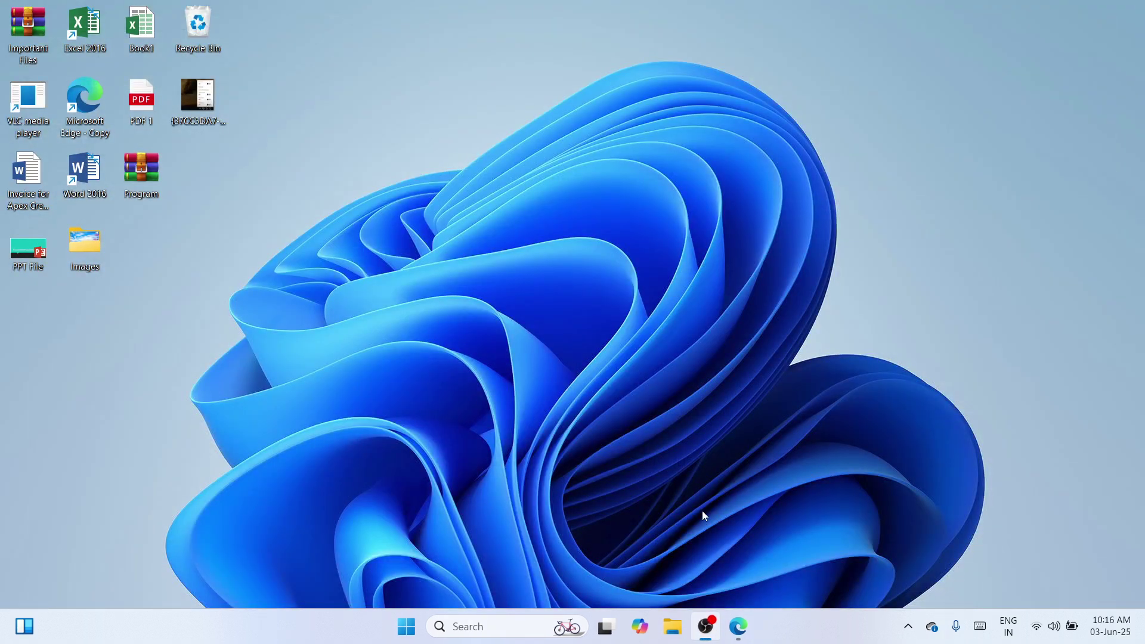